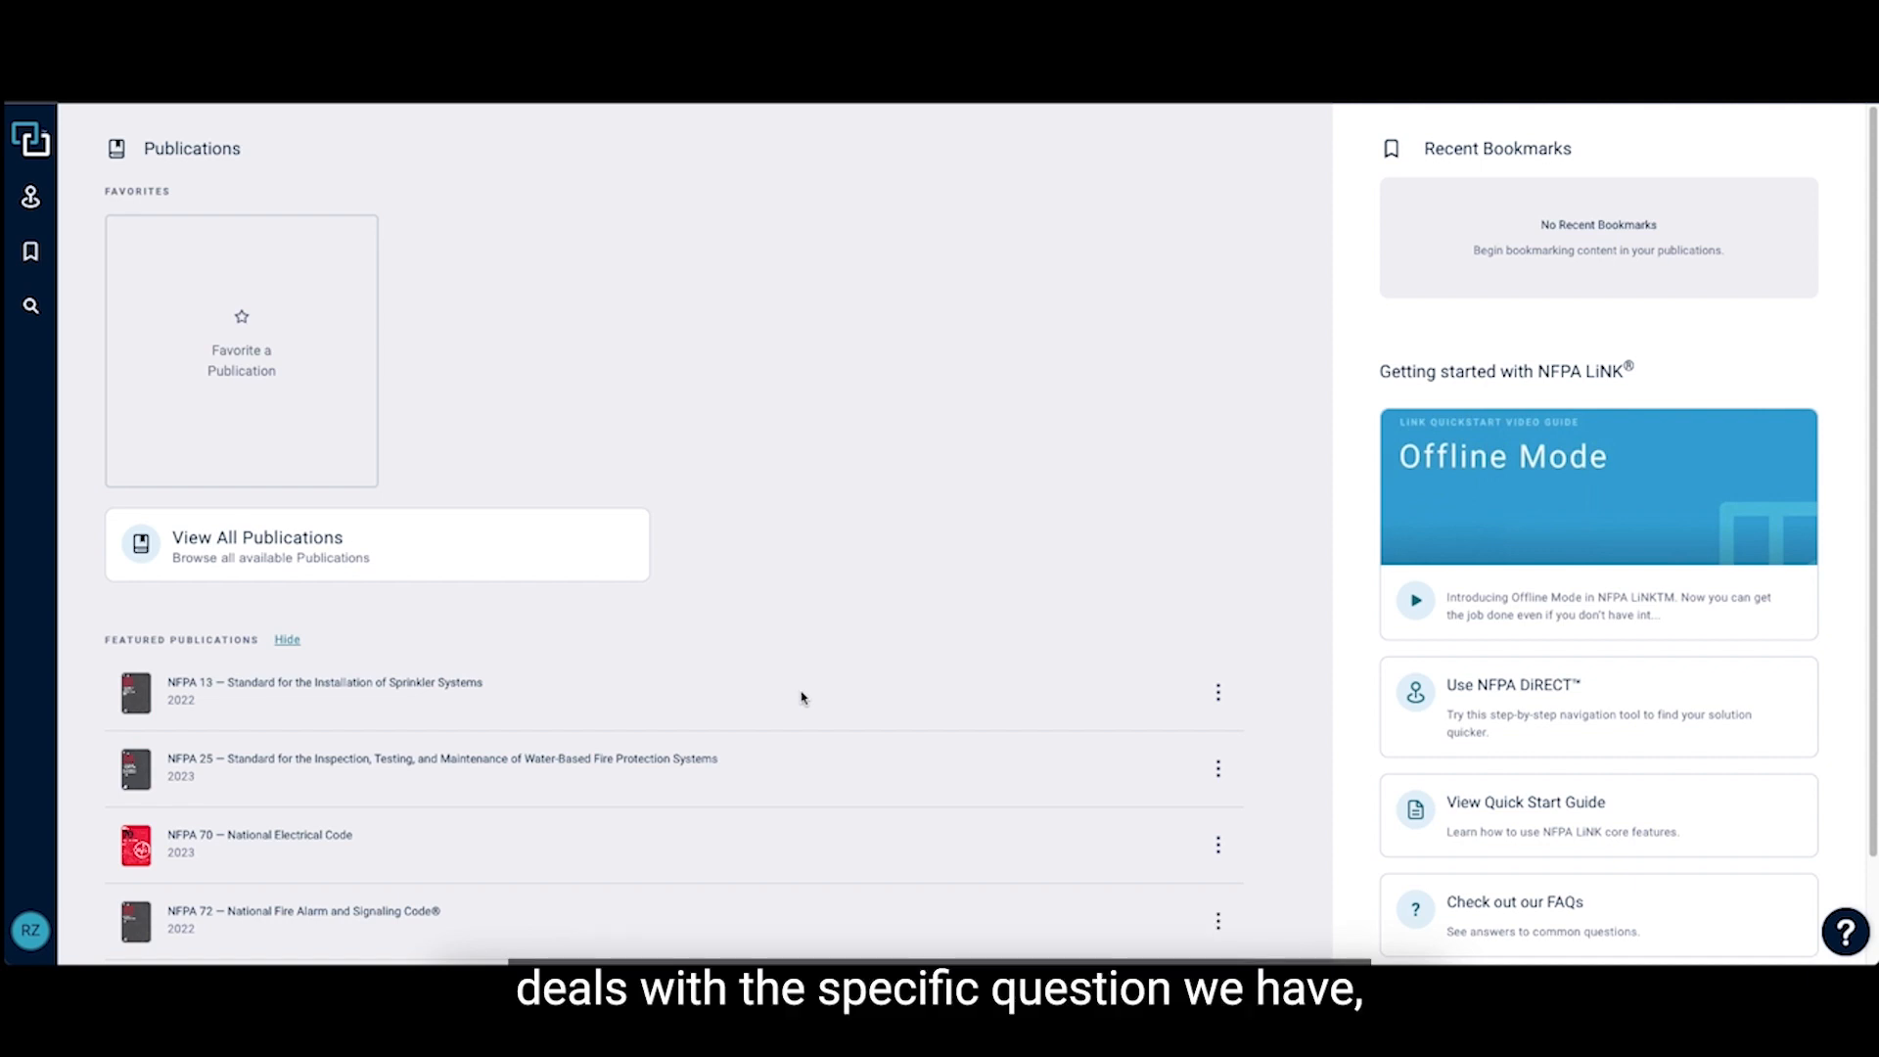
Step: Show the full list of available NFPA publications from the home page
{"action": "left_click", "coordinate": [243, 556]}
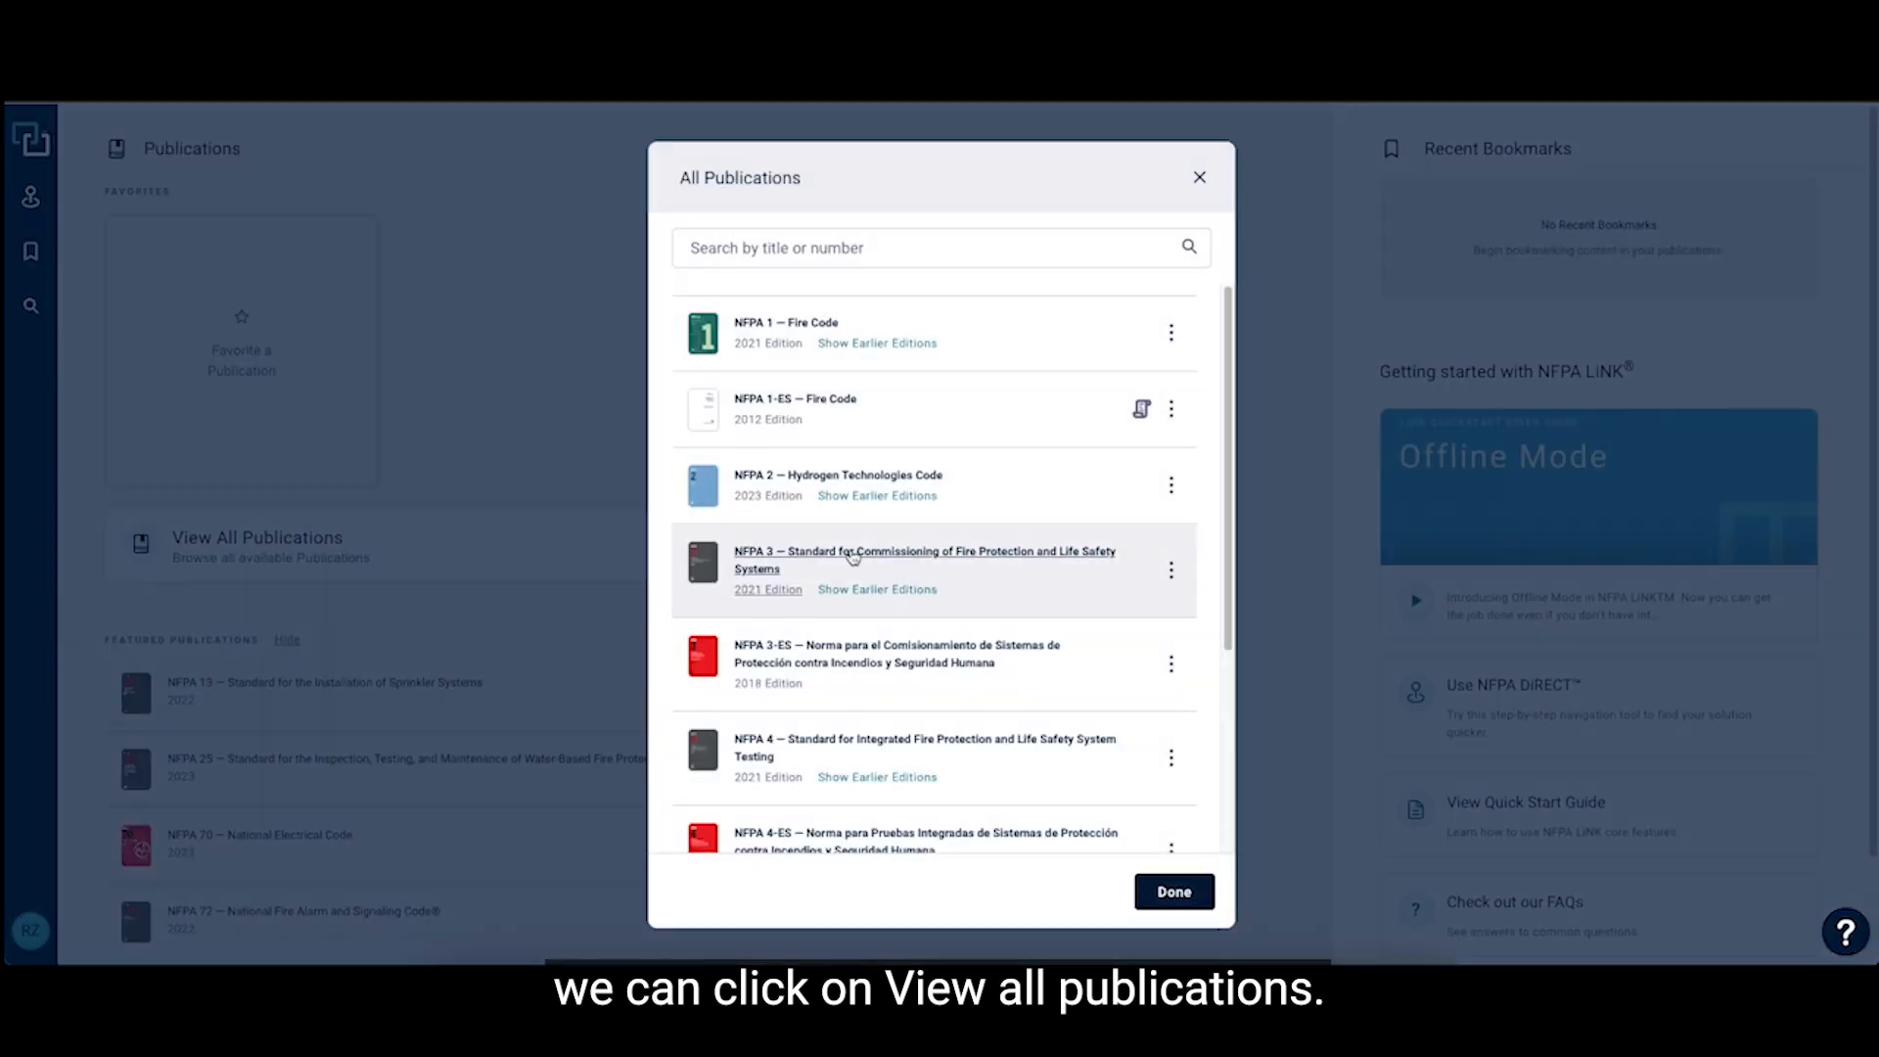
Step: Filter the publications list by the title Flammable Liquids so NFPA 30 is listed first
{"action": "left_click", "coordinate": [847, 255]}
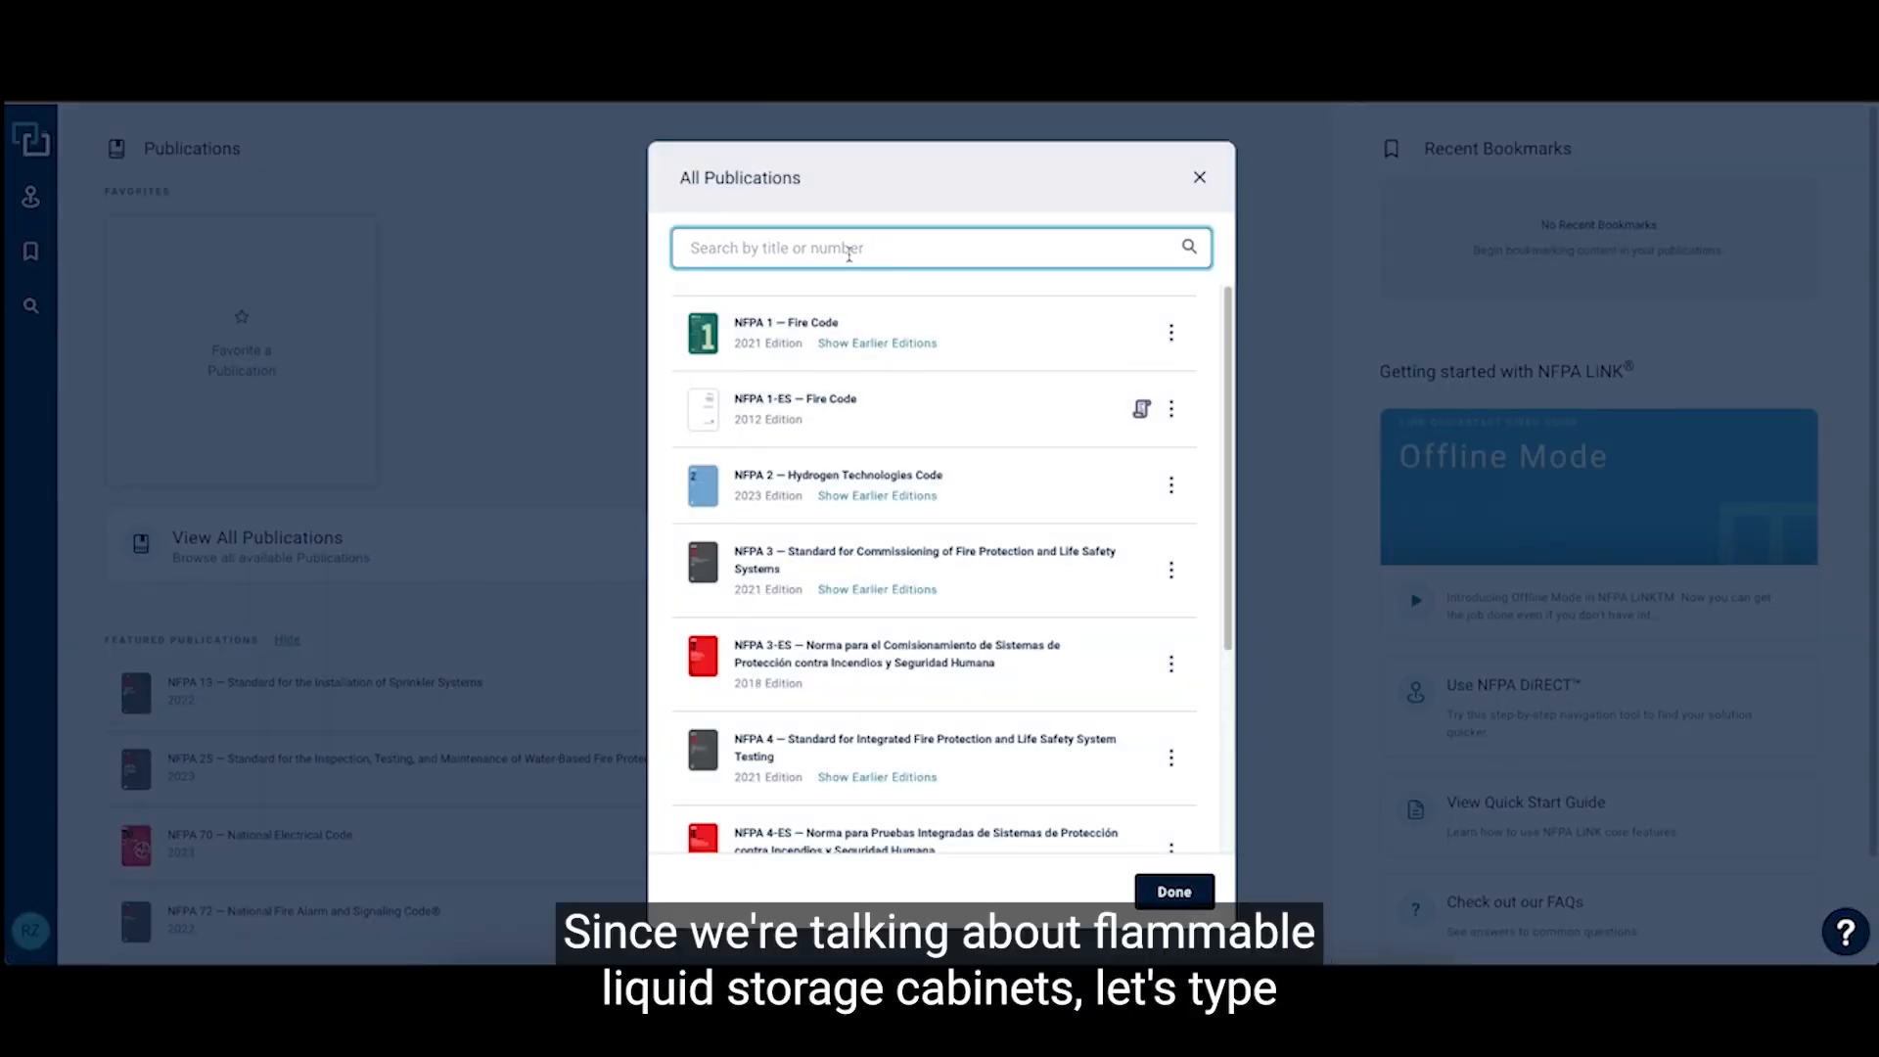
{"action": "type", "text": "Fl"}
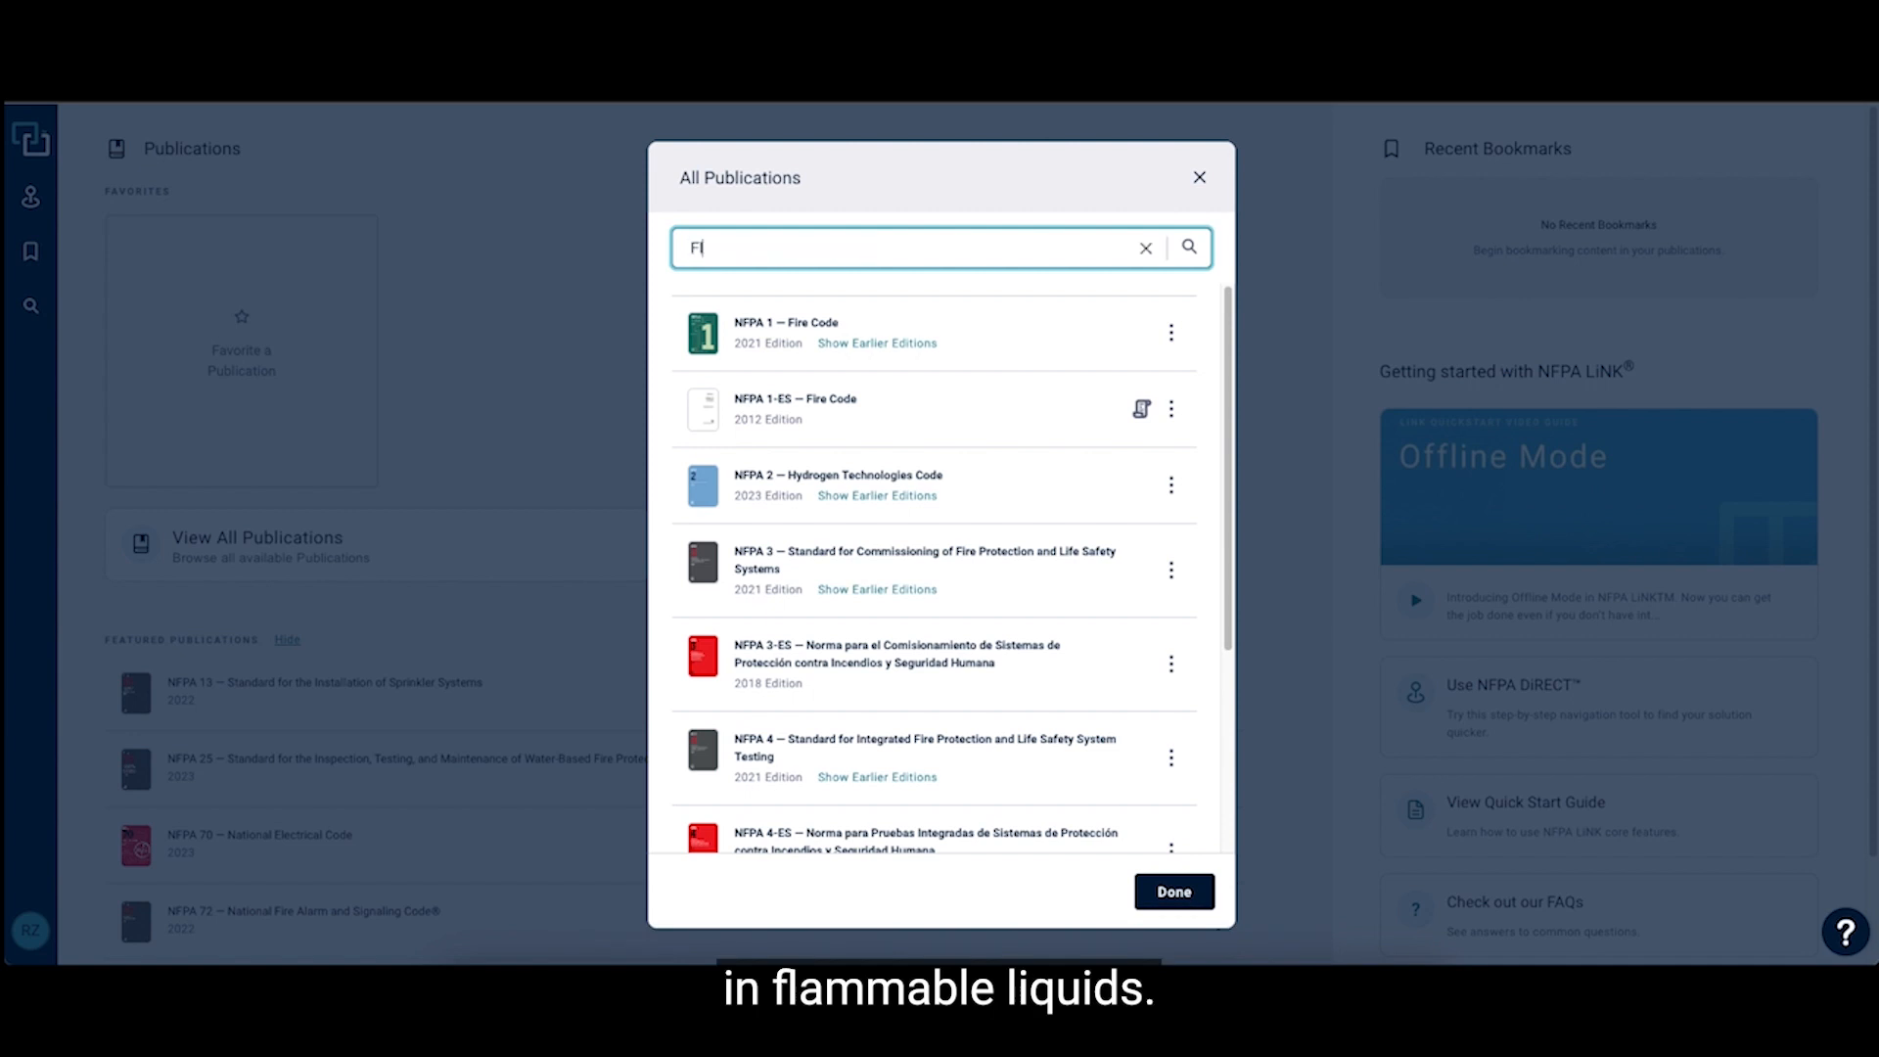
{"action": "type", "text": "ammable Liquids"}
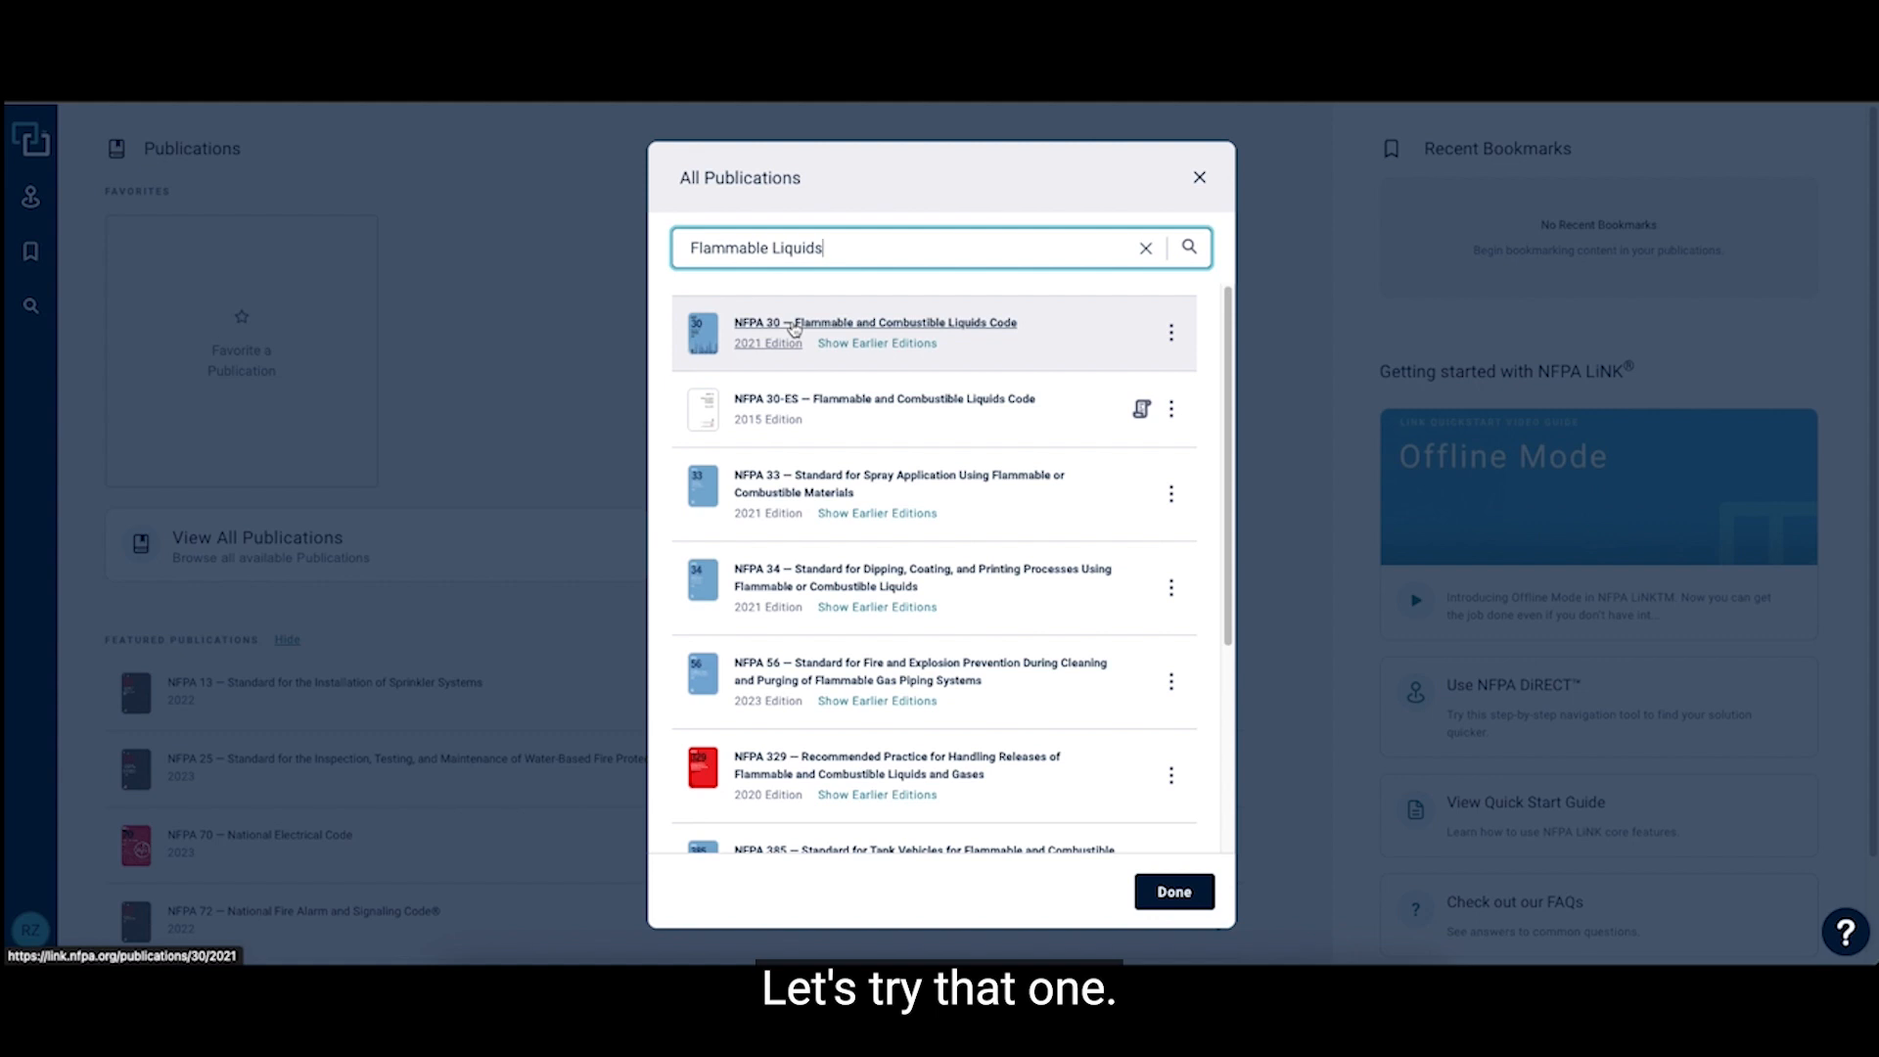
Step: Load the 2021 NFPA 30 Flammable and Combustible Liquids Code and start a keyword search within it
{"action": "left_click", "coordinate": [795, 326]}
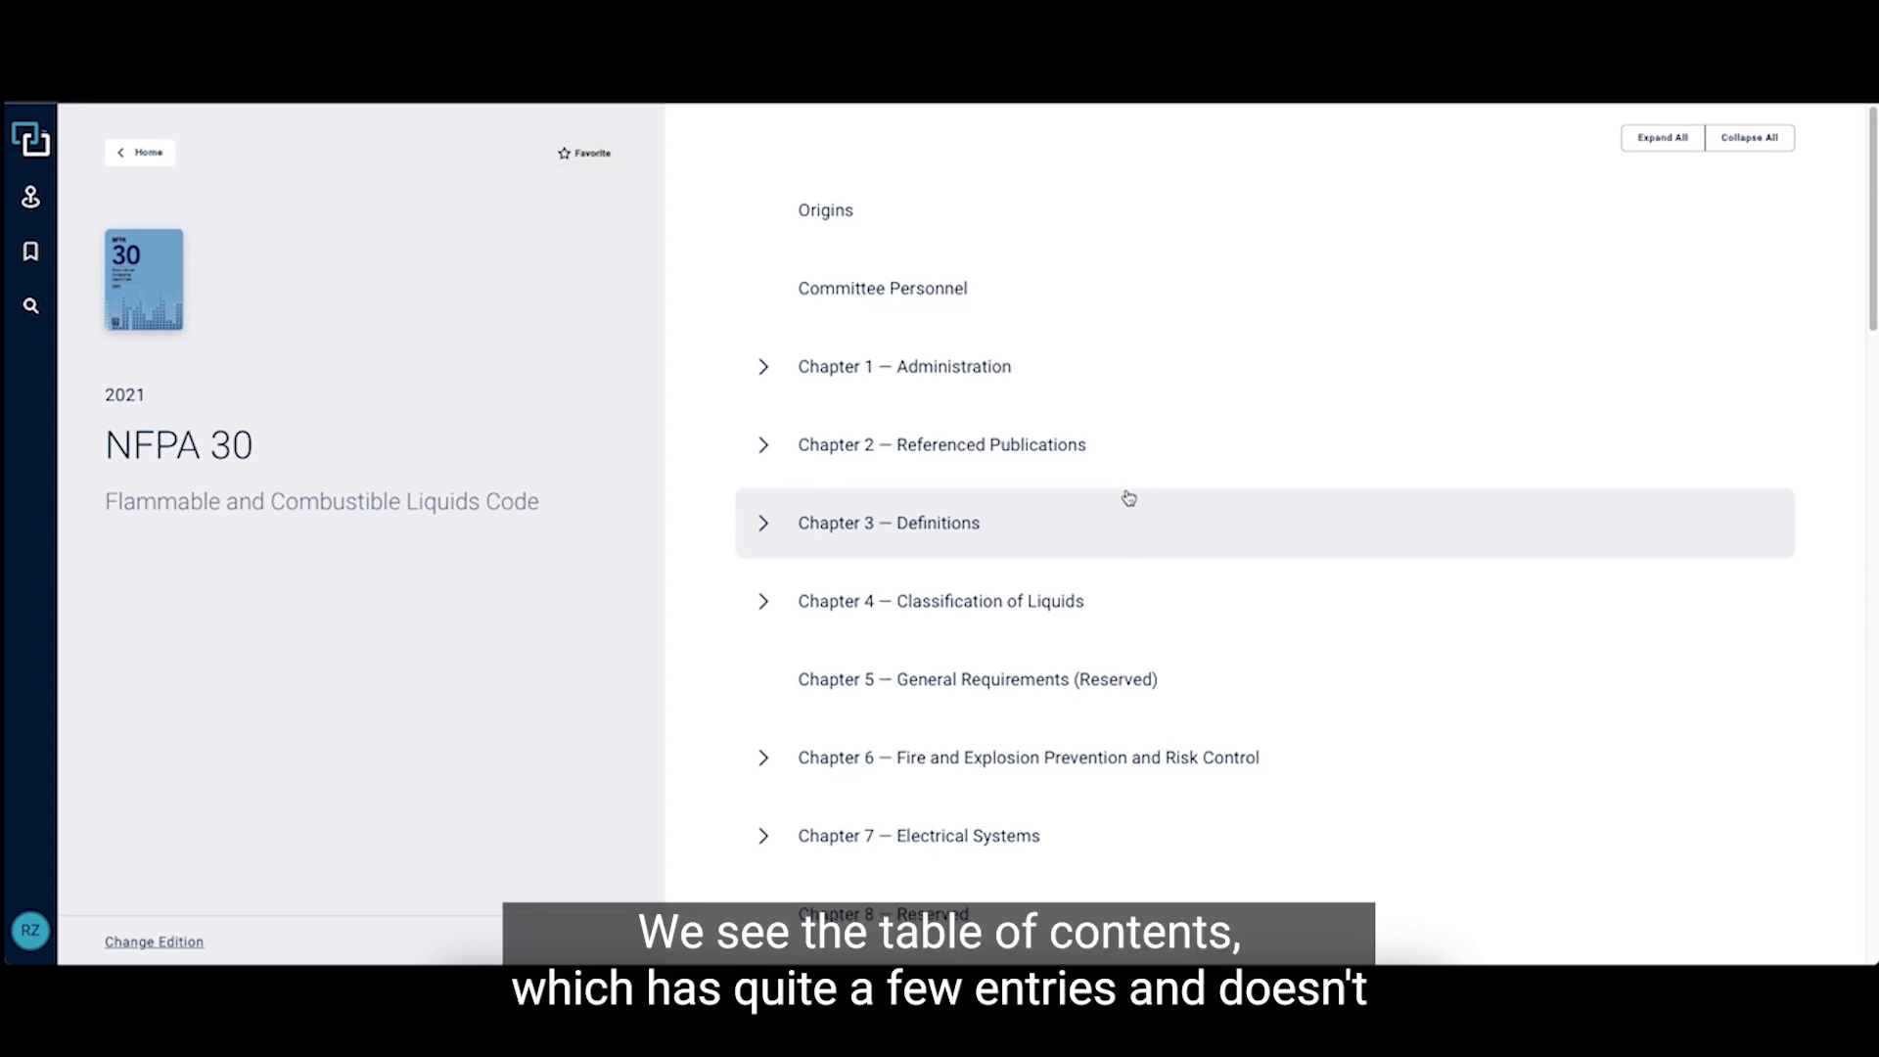
{"action": "scroll", "coordinate": [1128, 497], "scroll_direction": "down", "scroll_amount": 3}
{"action": "scroll", "coordinate": [1128, 498], "scroll_direction": "down", "scroll_amount": 3}
{"action": "scroll", "coordinate": [1129, 499], "scroll_direction": "down", "scroll_amount": 3}
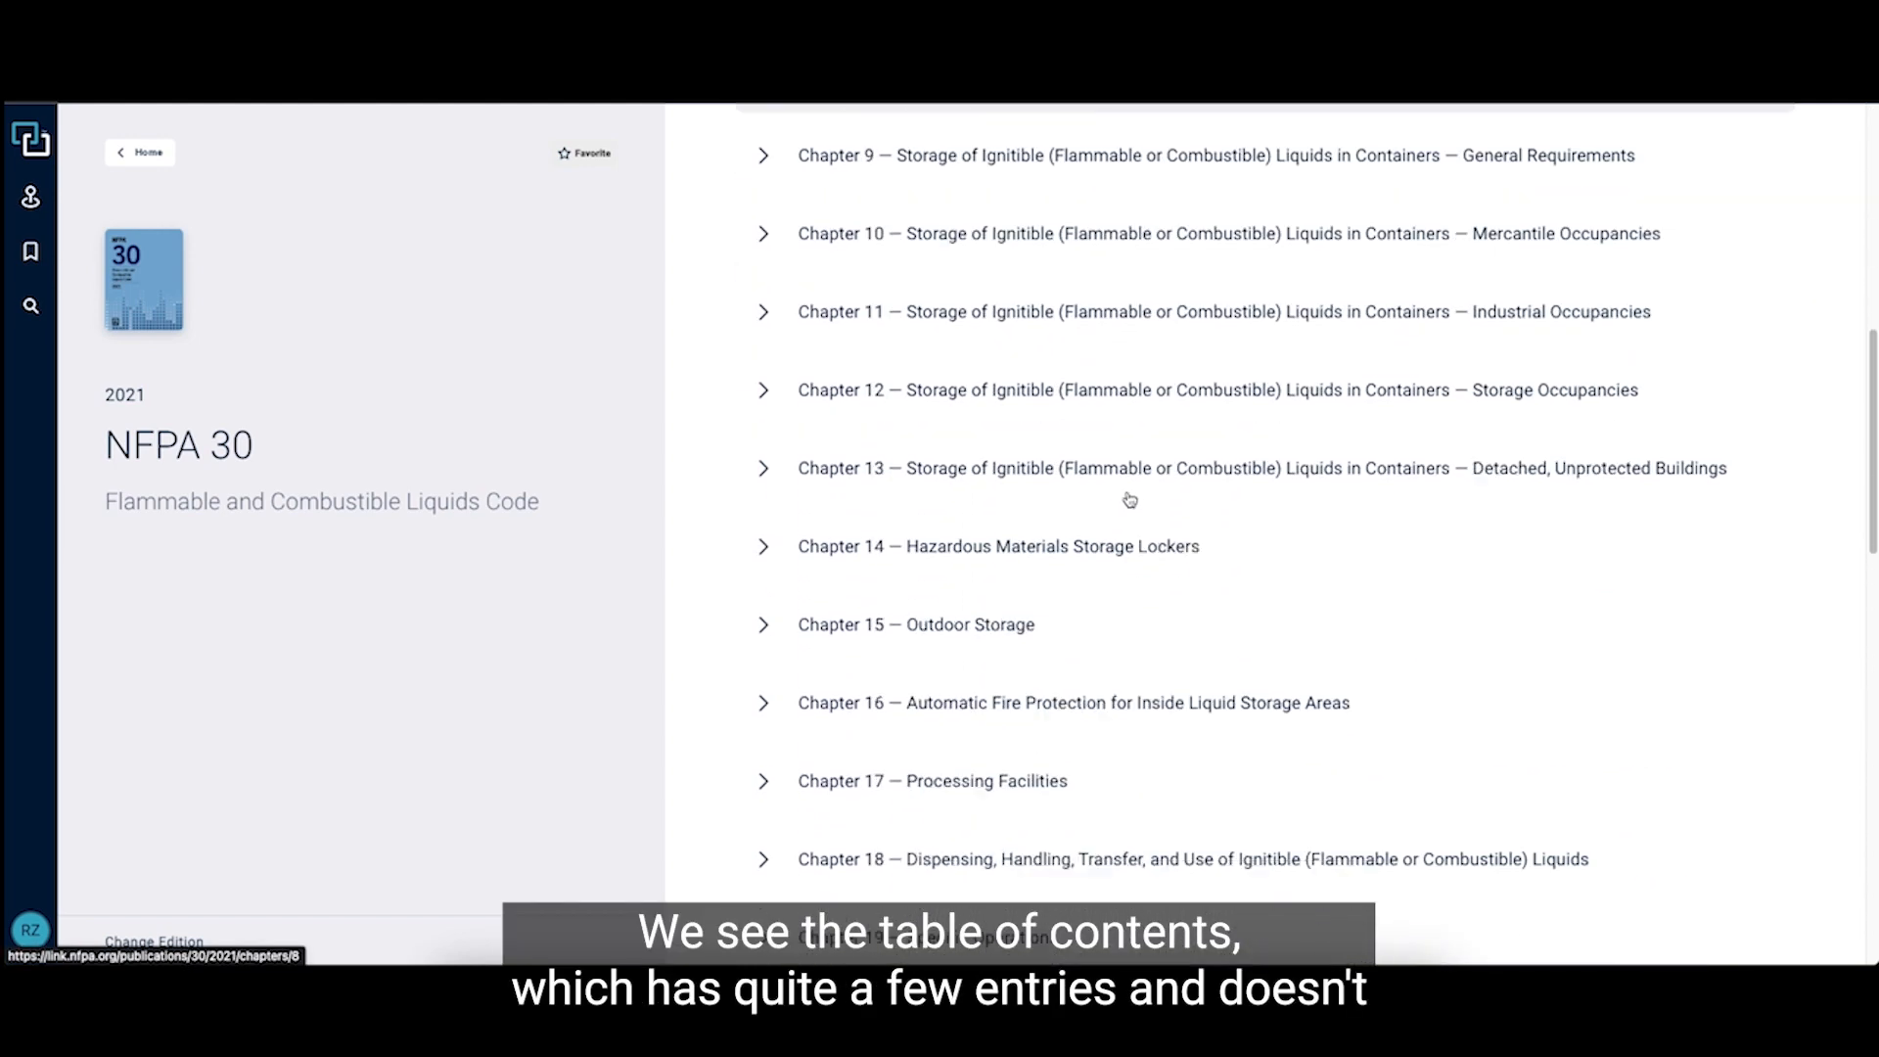
{"action": "scroll", "coordinate": [1129, 499], "scroll_direction": "down", "scroll_amount": 2}
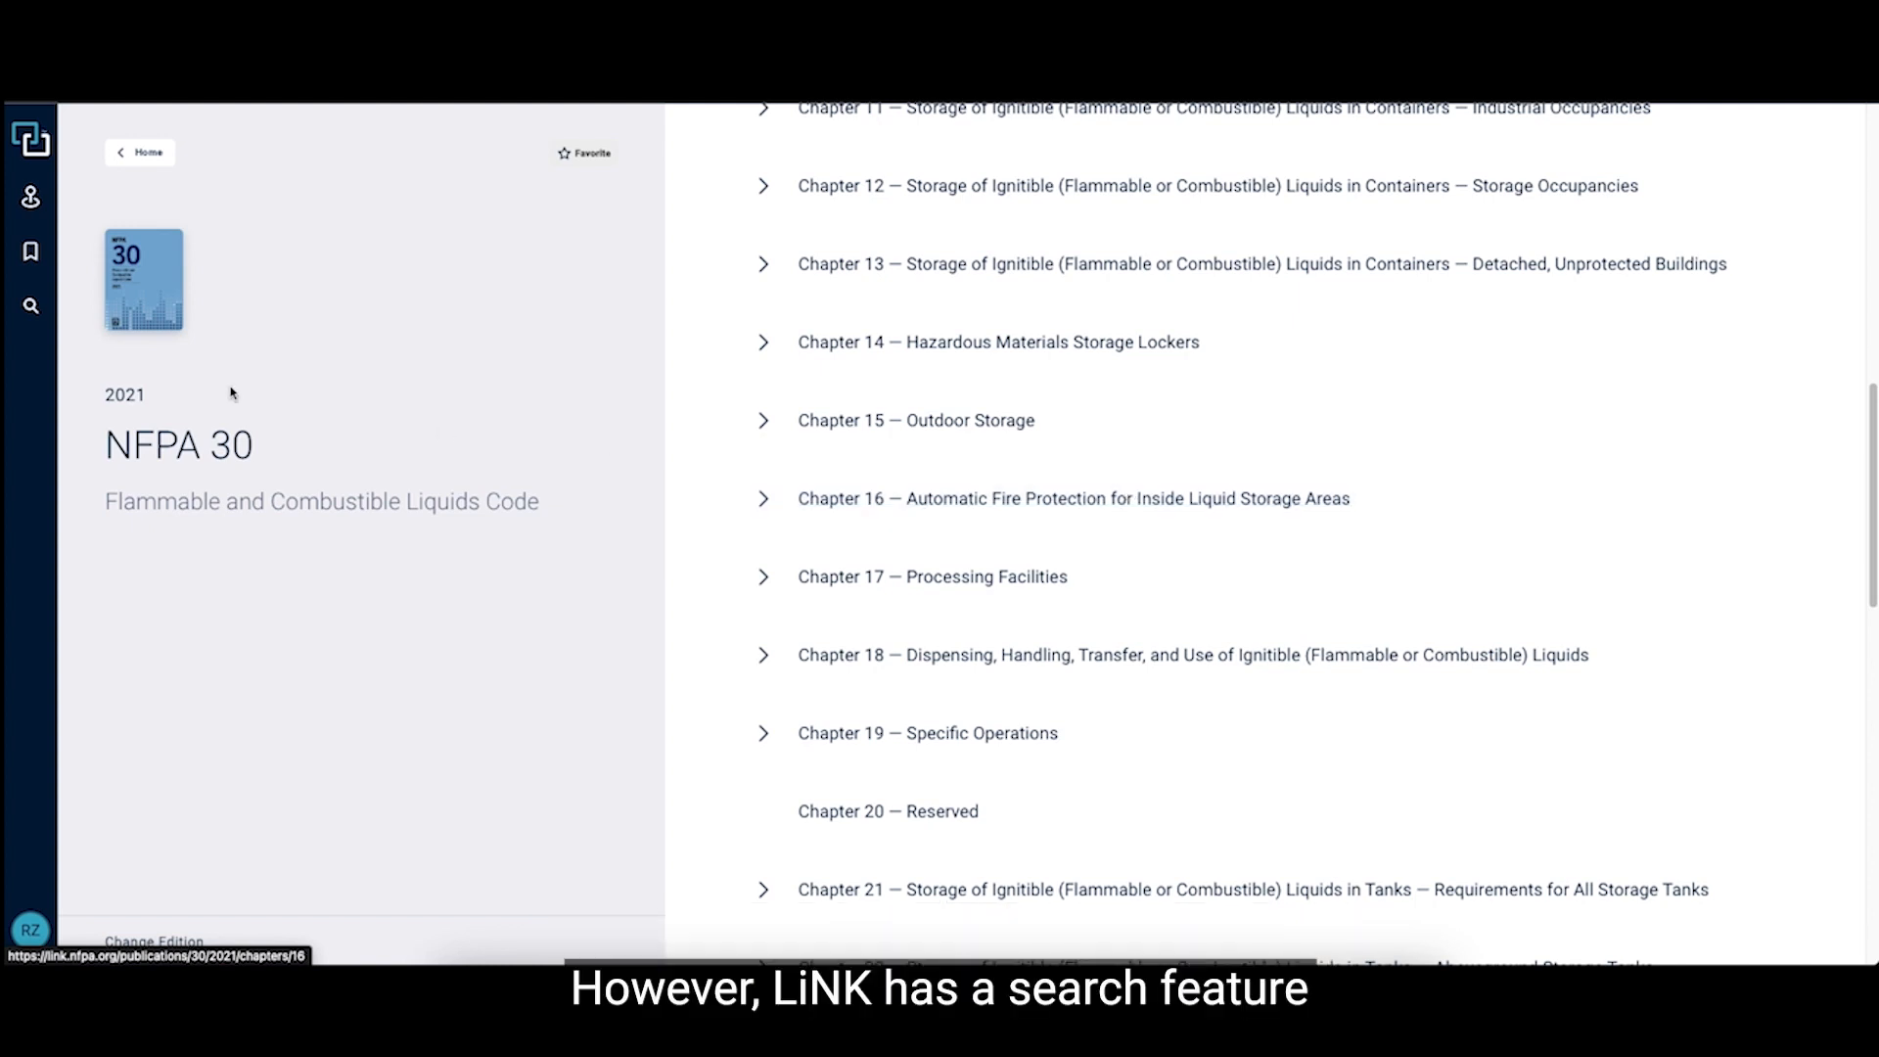
{"action": "left_click", "coordinate": [33, 307]}
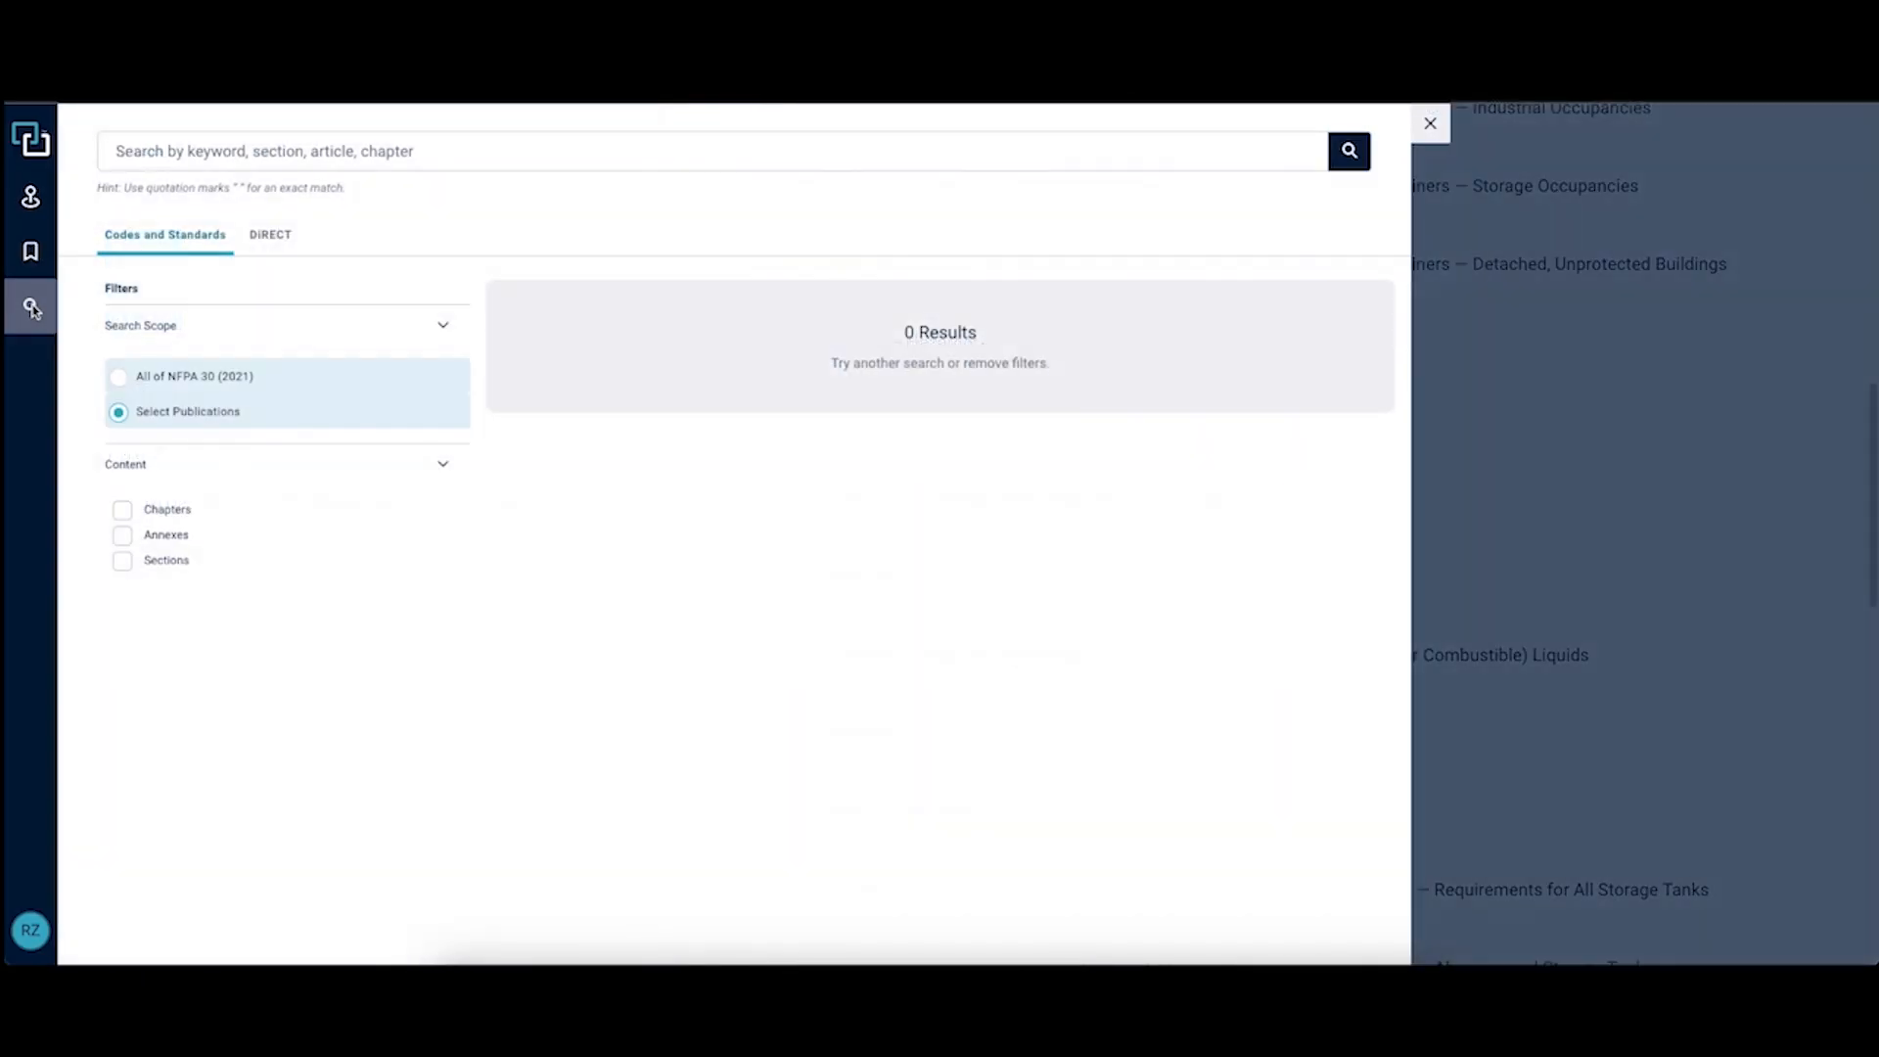
Step: Search NFPA 30 for Cabinets and go to the 9.5 Liquid Storage Cabinets match
{"action": "left_click", "coordinate": [189, 152]}
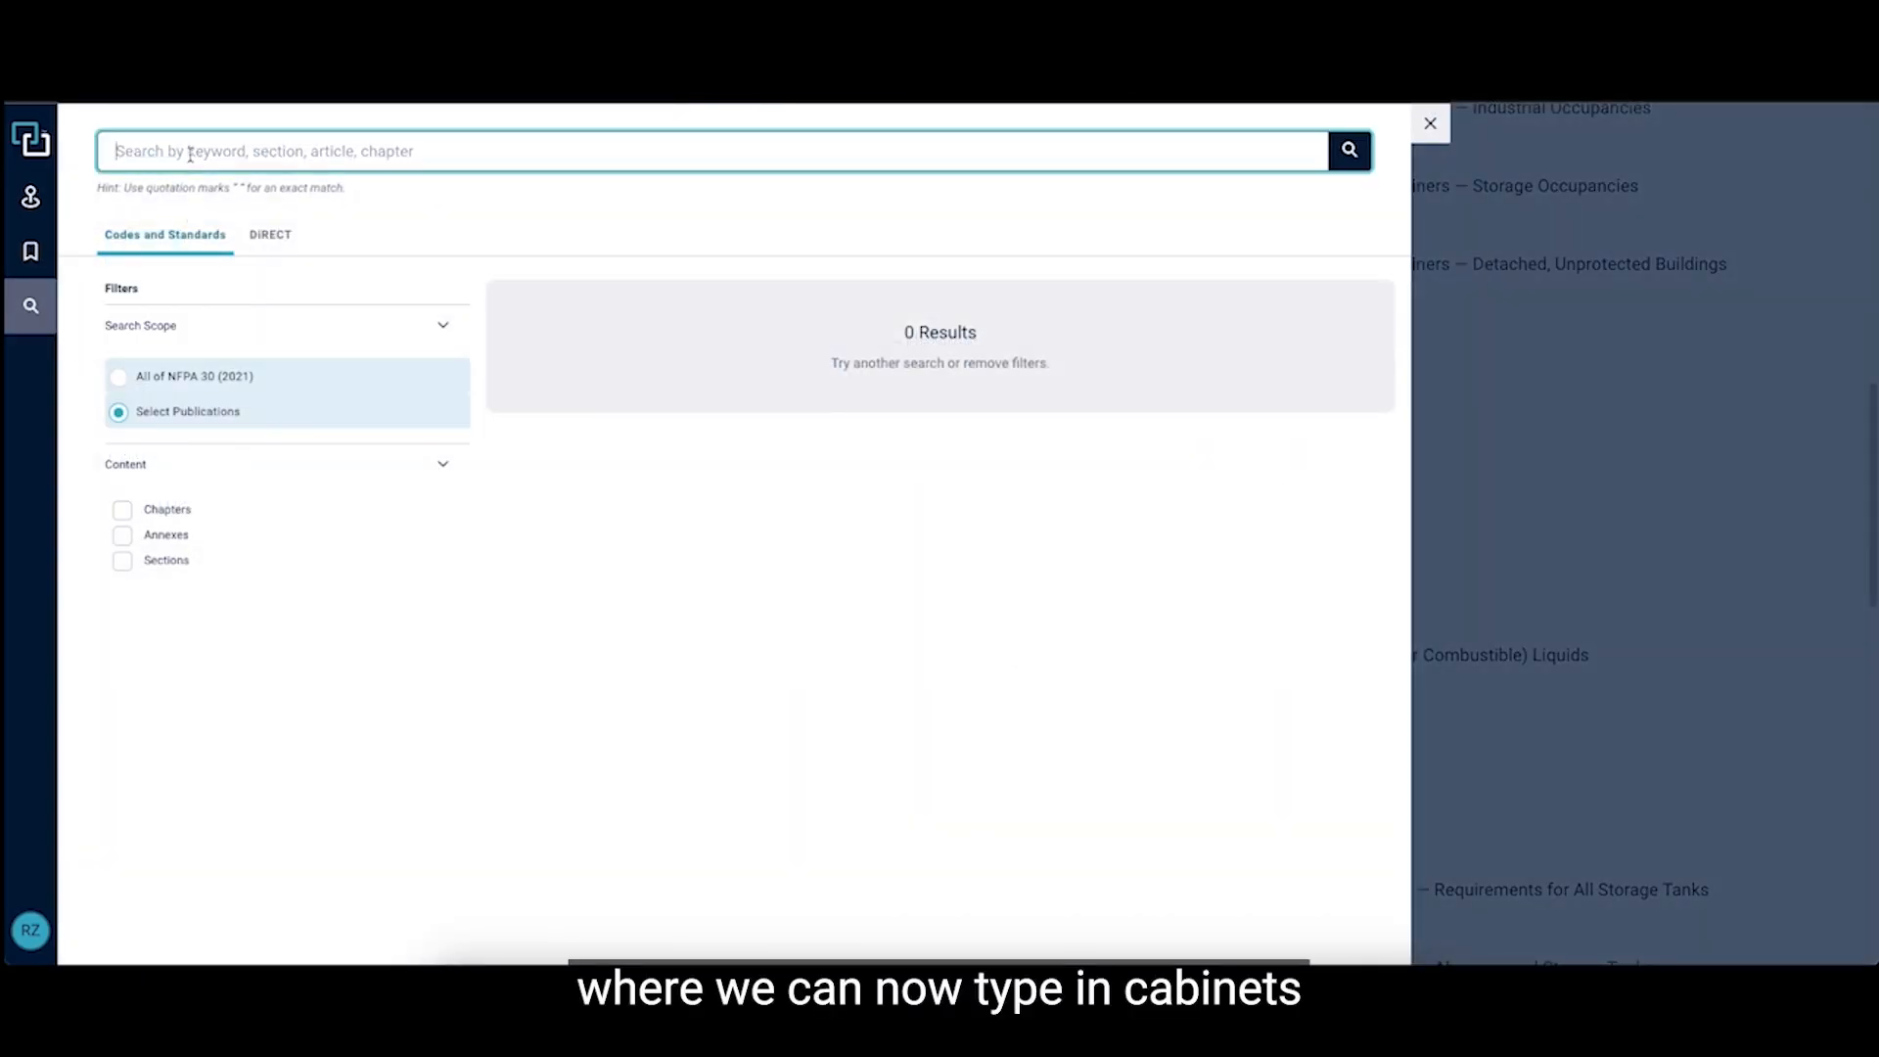
{"action": "type", "text": "Cabinets"}
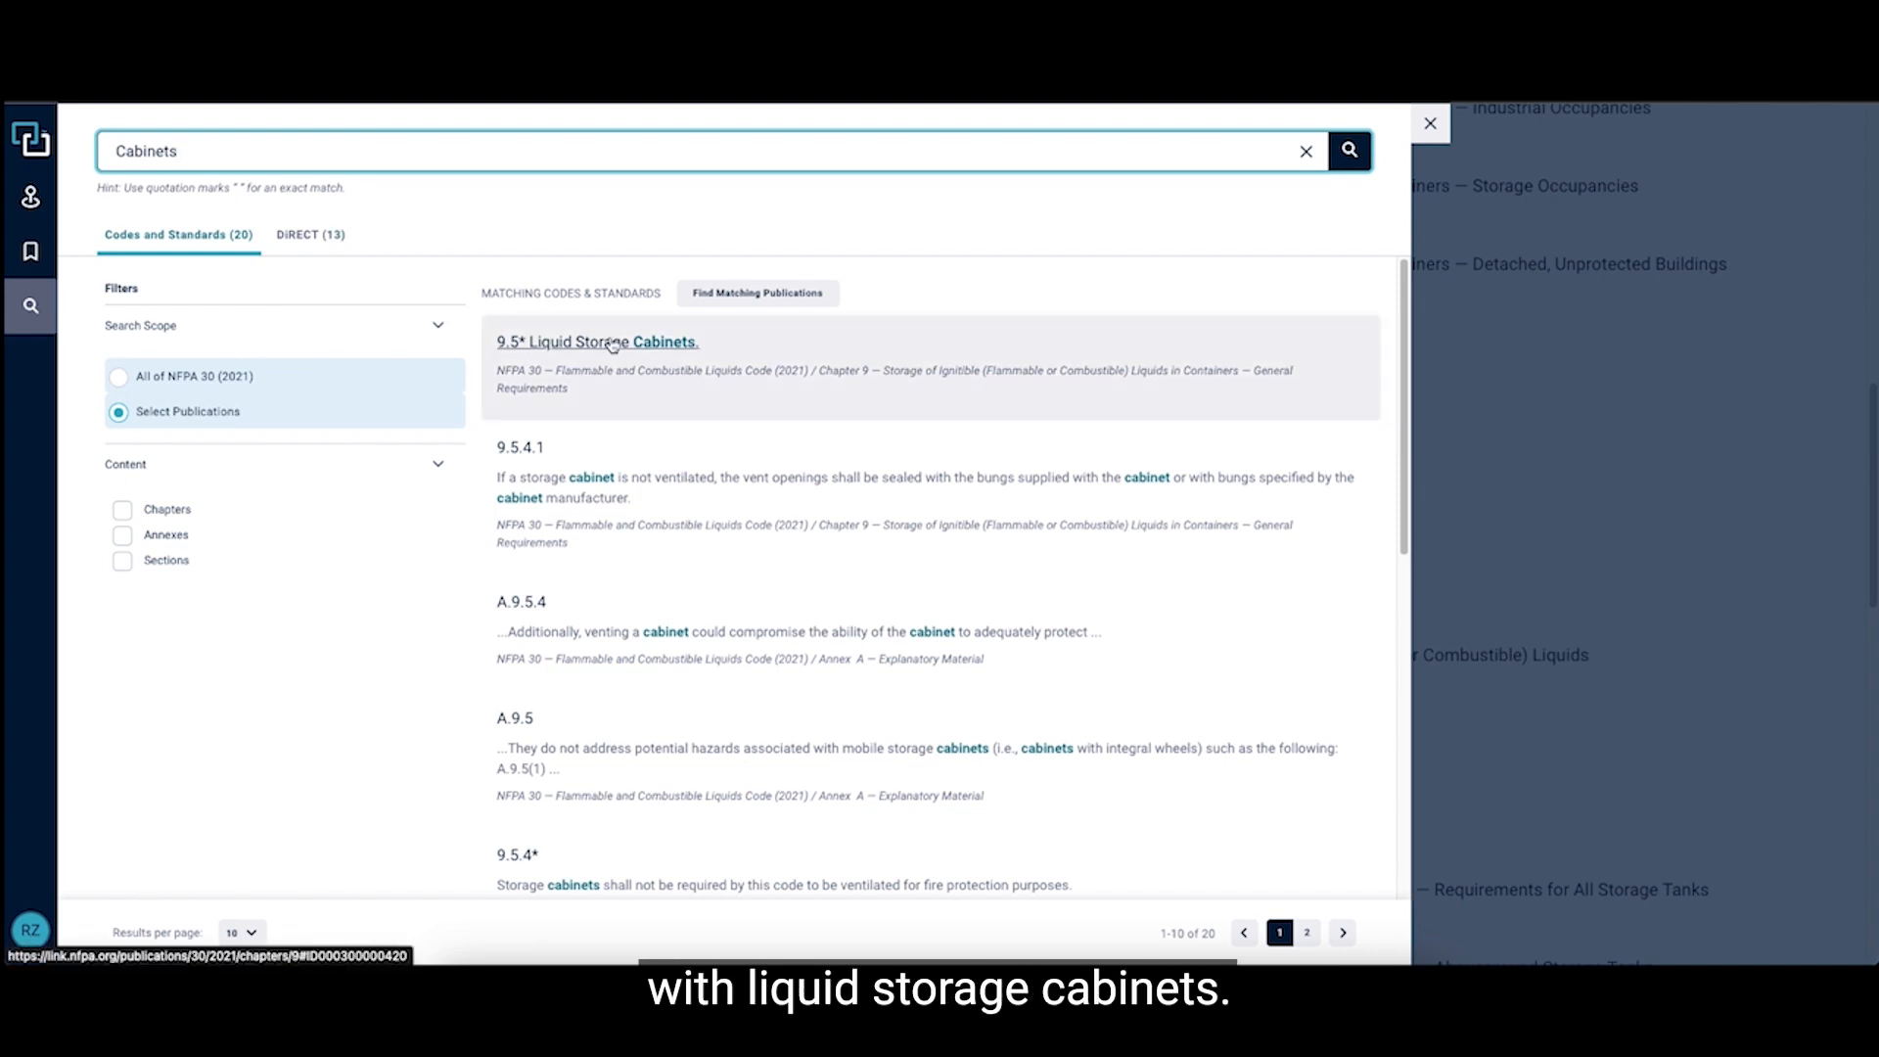
{"action": "left_click", "coordinate": [611, 347]}
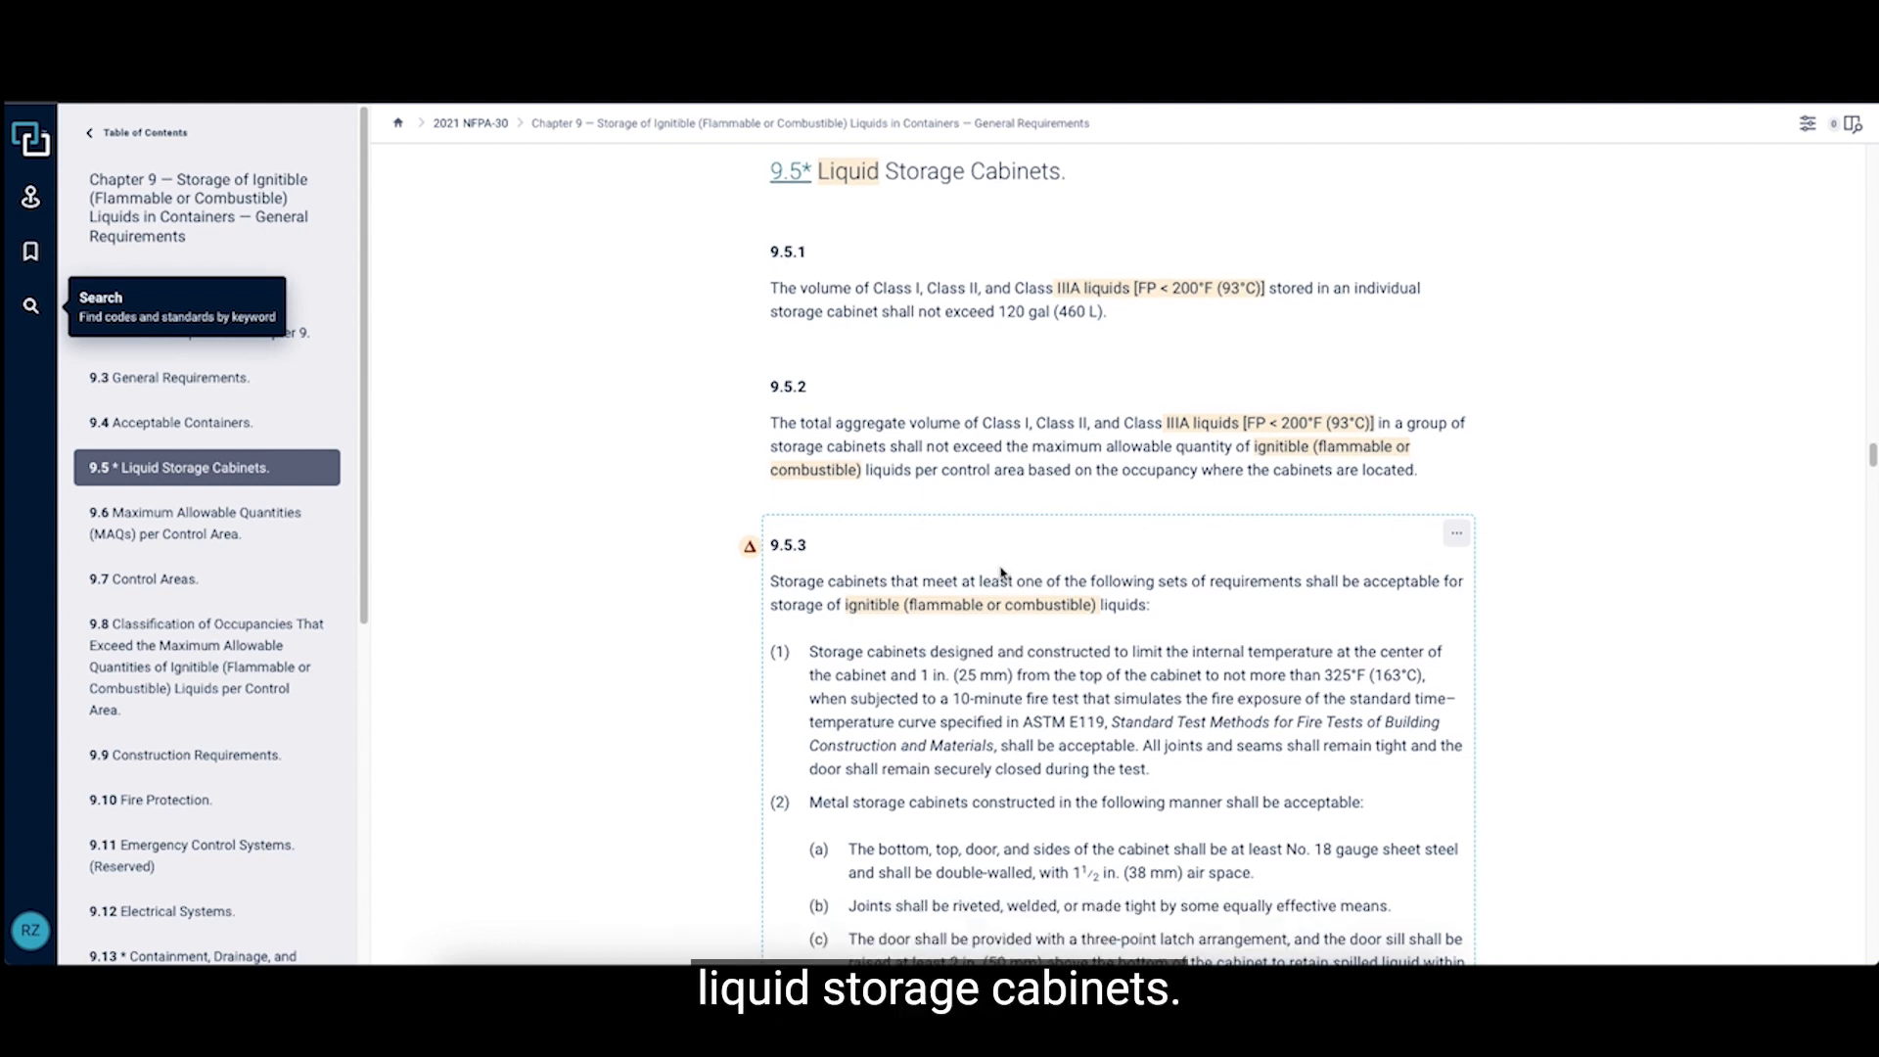
{"action": "scroll", "coordinate": [1002, 571], "scroll_direction": "down", "scroll_amount": 3}
{"action": "scroll", "coordinate": [1002, 572], "scroll_direction": "down", "scroll_amount": 3}
{"action": "scroll", "coordinate": [1002, 571], "scroll_direction": "down", "scroll_amount": 1}
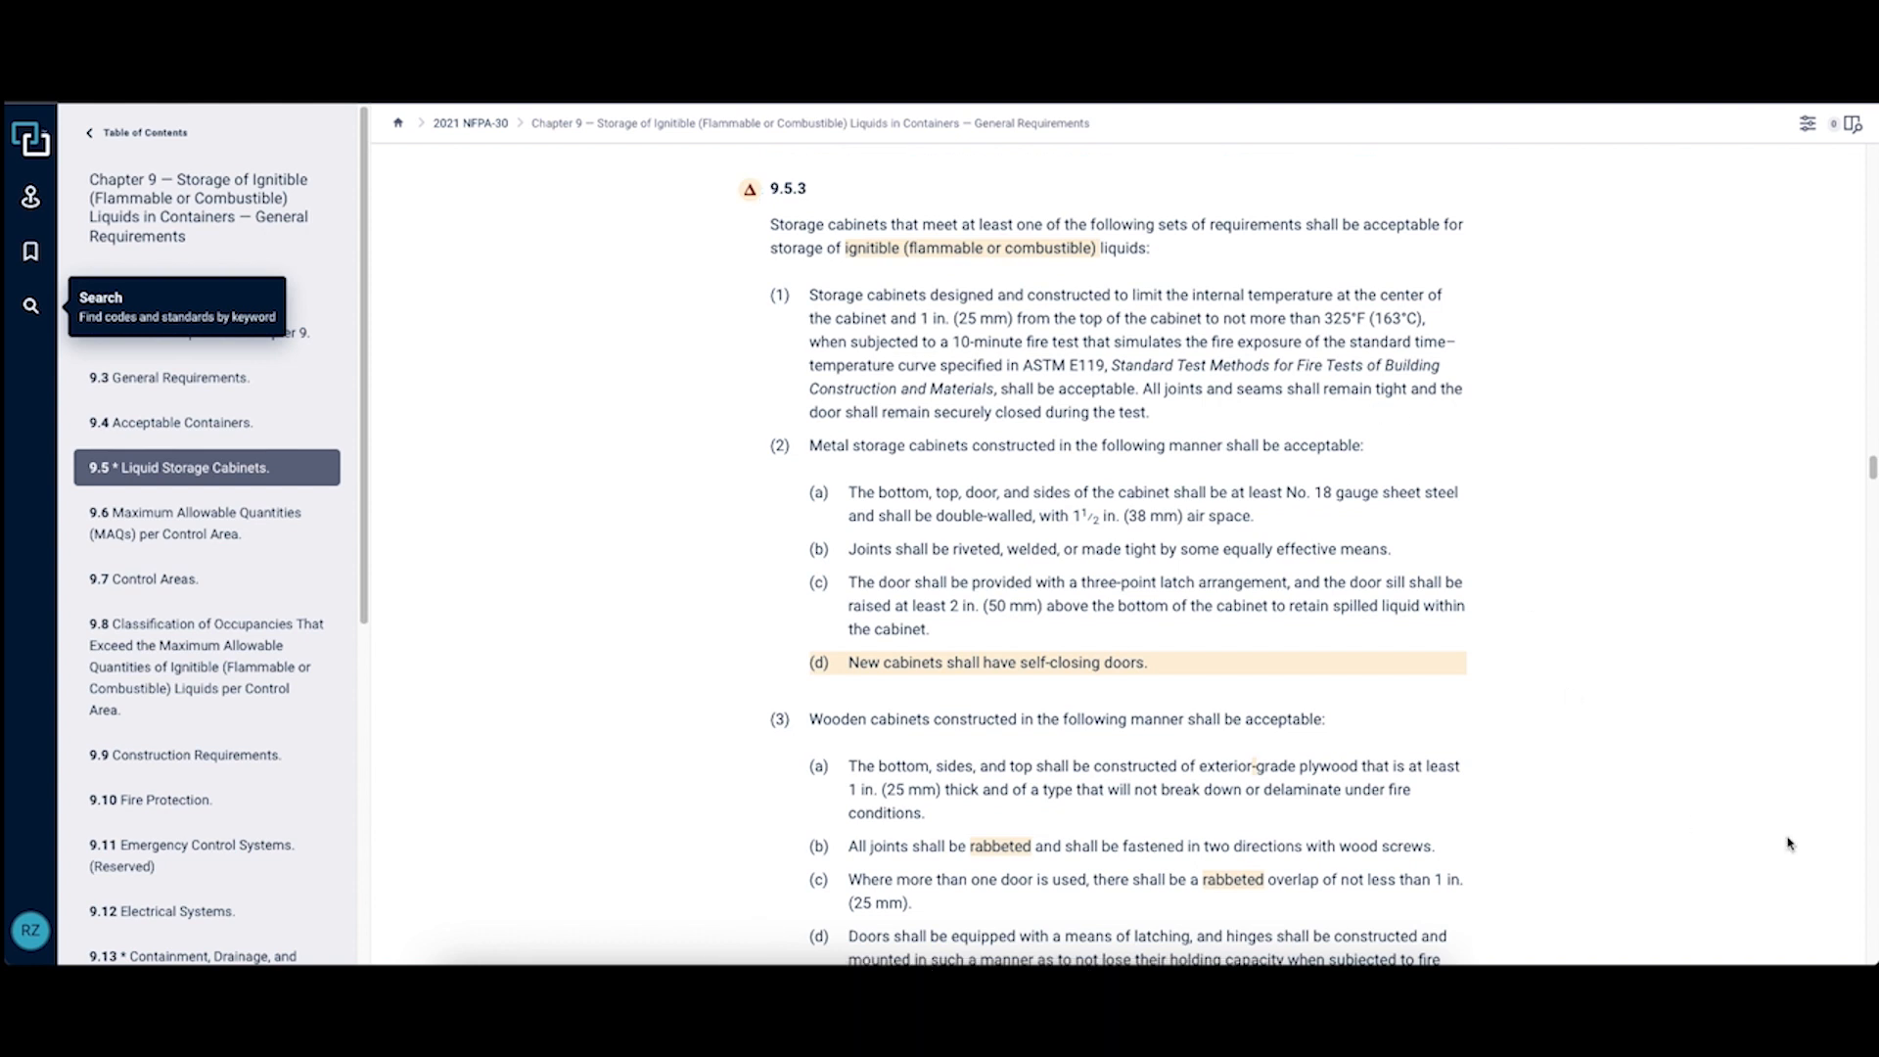
{"action": "scroll", "coordinate": [1573, 799], "scroll_direction": "down", "scroll_amount": 2}
{"action": "scroll", "coordinate": [1573, 800], "scroll_direction": "down", "scroll_amount": 2}
{"action": "scroll", "coordinate": [1573, 800], "scroll_direction": "down", "scroll_amount": 2}
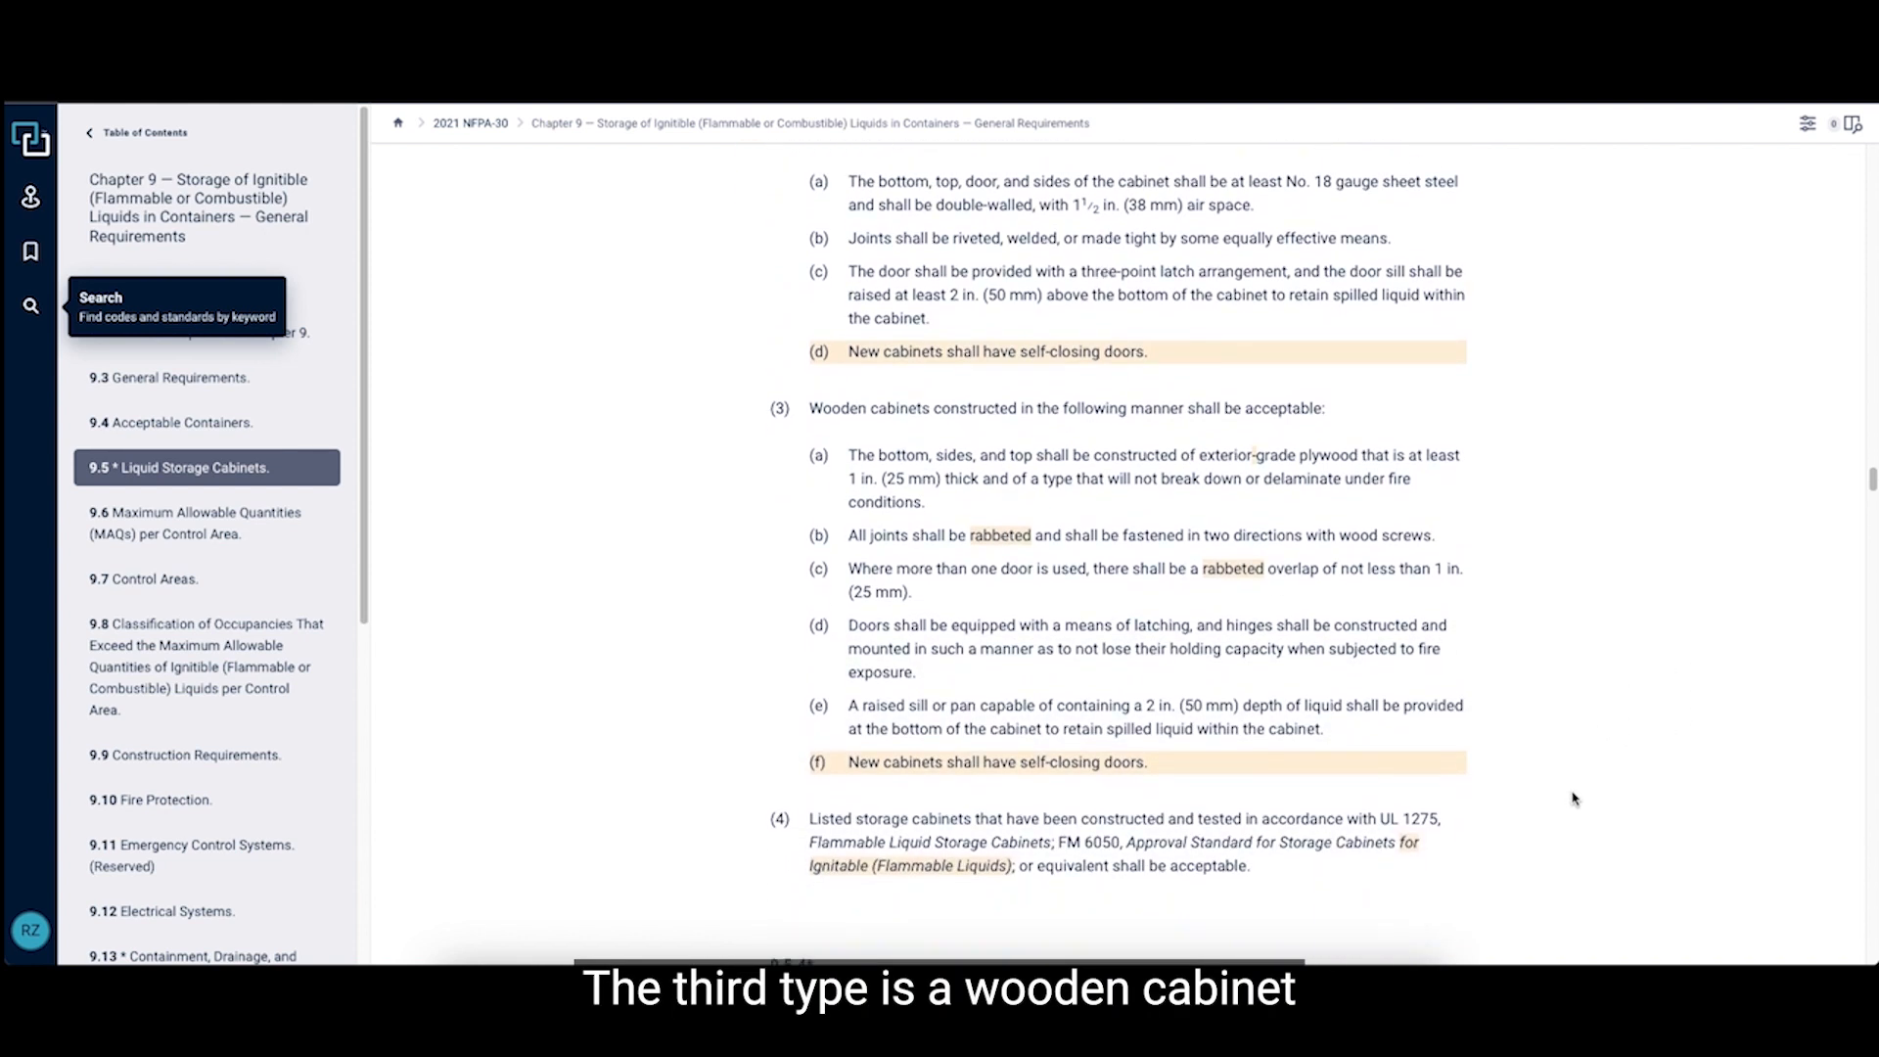
{"action": "scroll", "coordinate": [1573, 798], "scroll_direction": "down", "scroll_amount": 1}
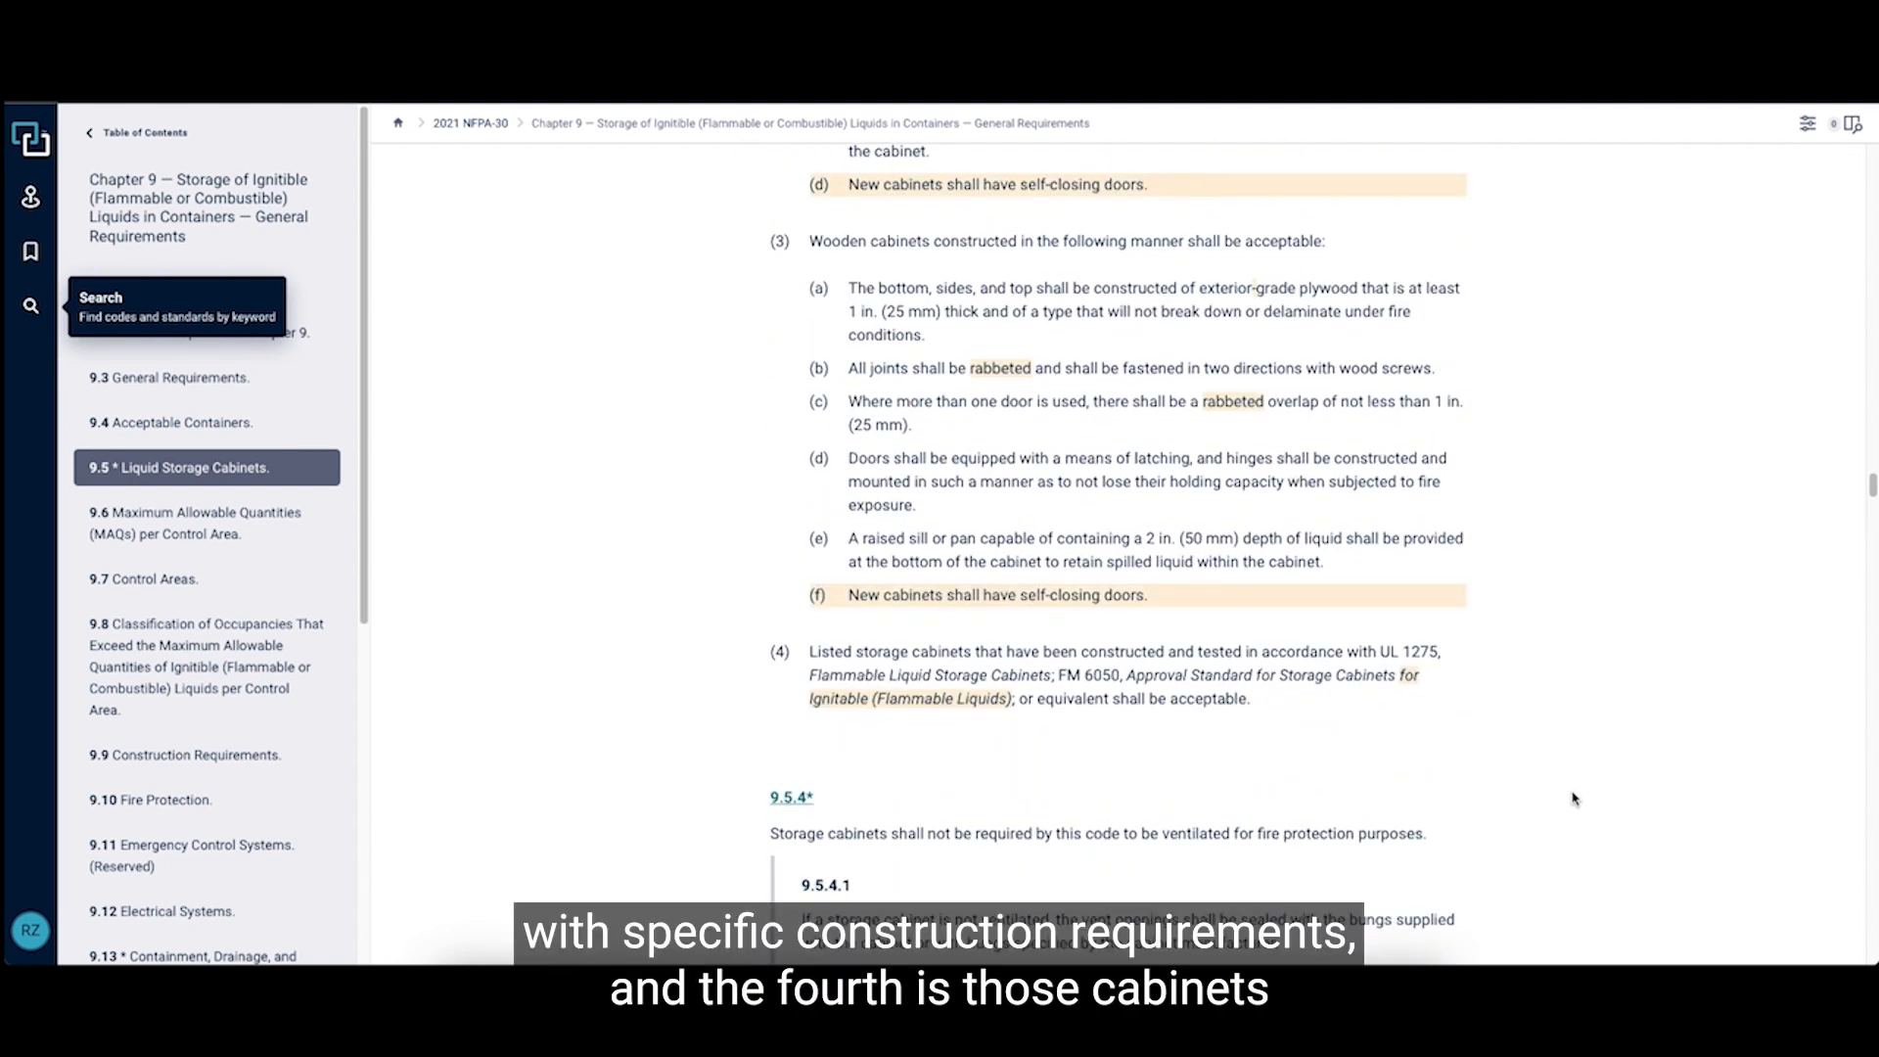